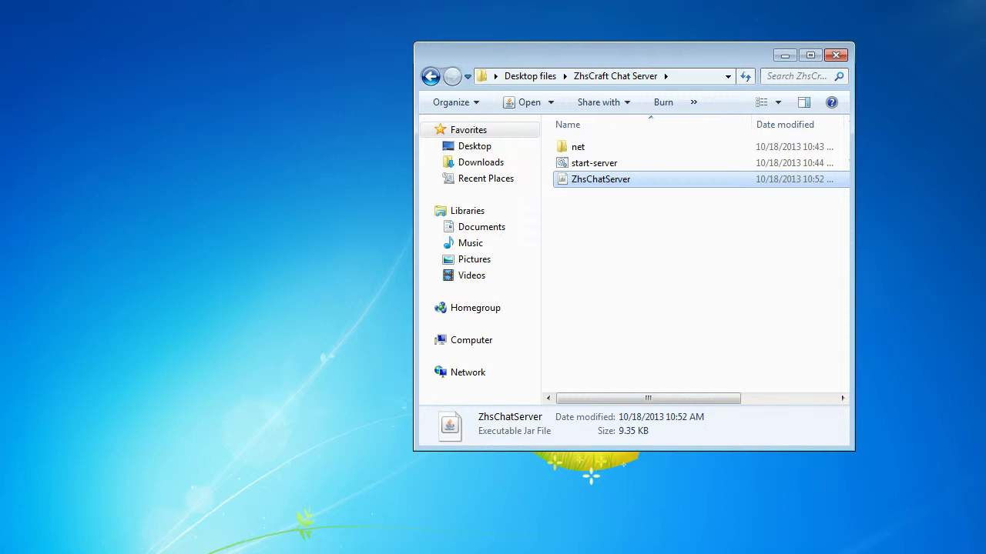
# Start the chat server from the start-server batch file and move its console window clear of the folder window.
pyautogui.doubleClick(624, 166)
pyautogui.moveTo(226, 55); pyautogui.dragTo(197, 33)
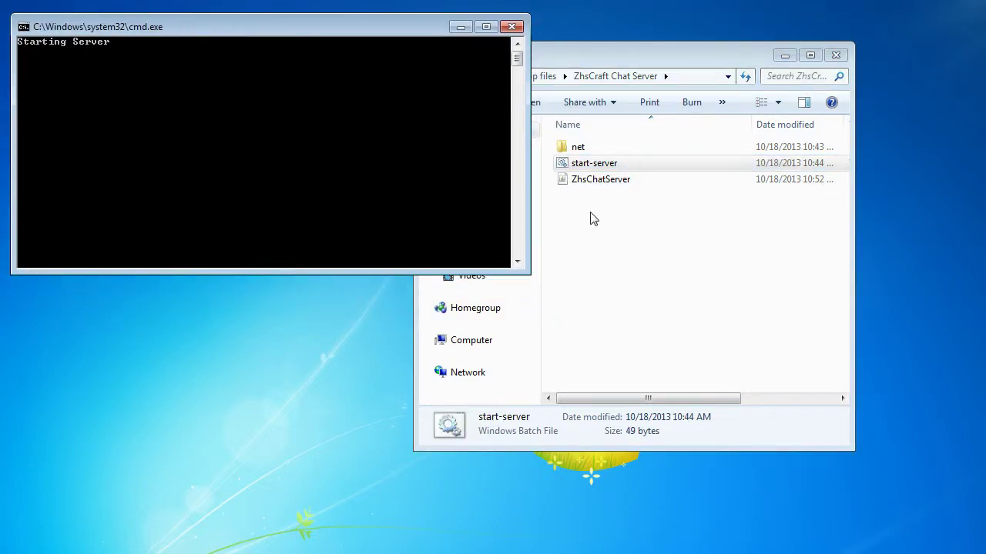
# Launch ZhsCraftChatClient from the Desktop files folder with the nickname TVCrazyGamer and place its window below the server console.
pyautogui.click(539, 58)
pyautogui.click(428, 77)
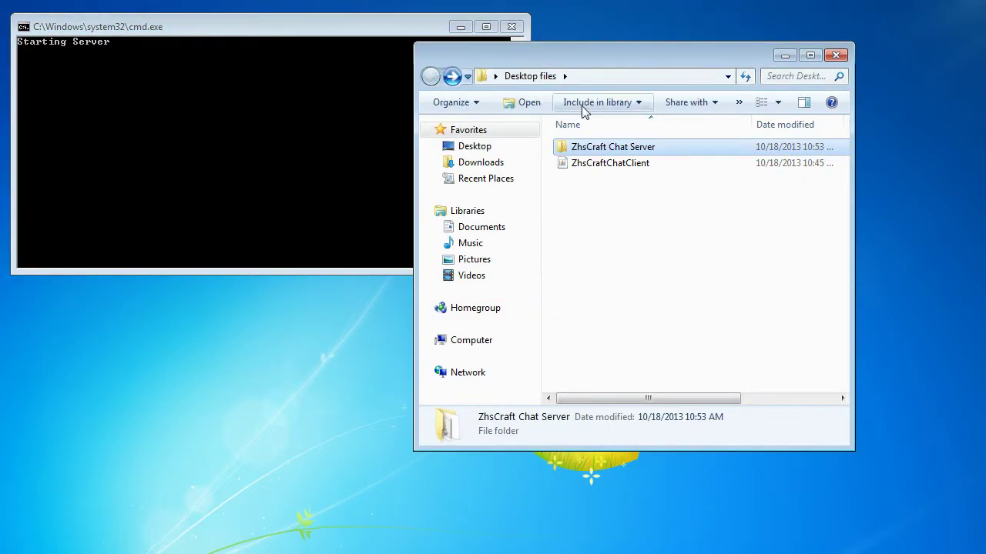
pyautogui.doubleClick(603, 170)
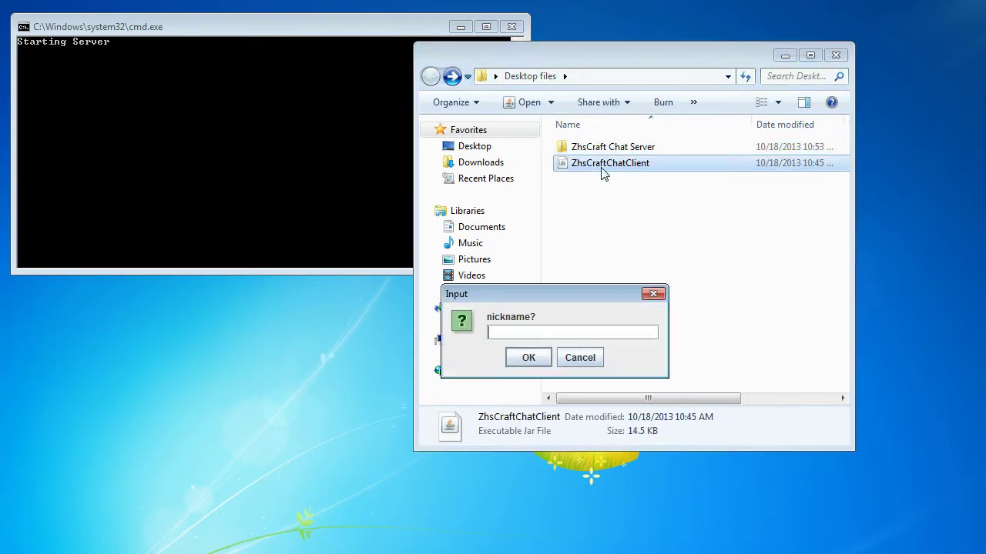
pyautogui.write('TVCrazyGamer')
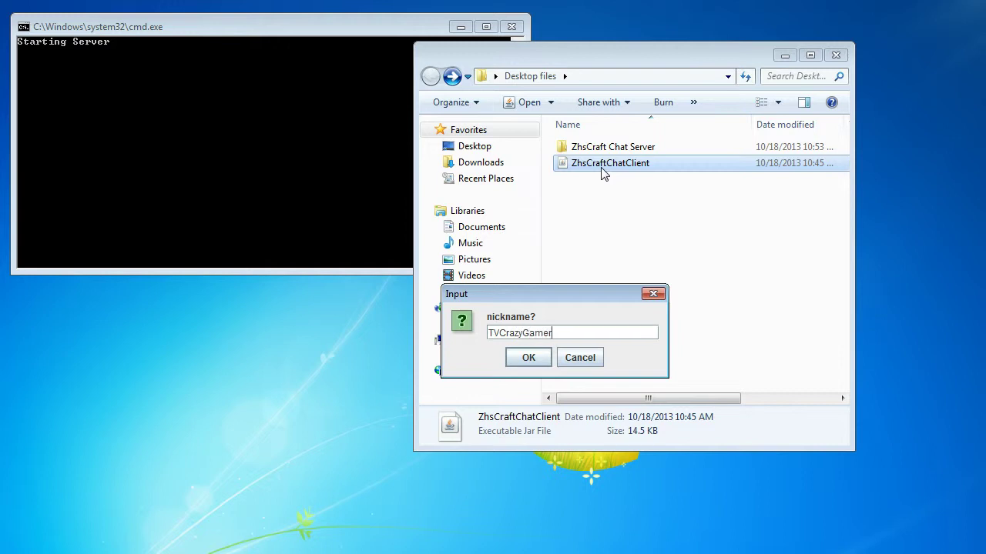
pyautogui.click(535, 360)
pyautogui.moveTo(143, 18); pyautogui.dragTo(176, 297)
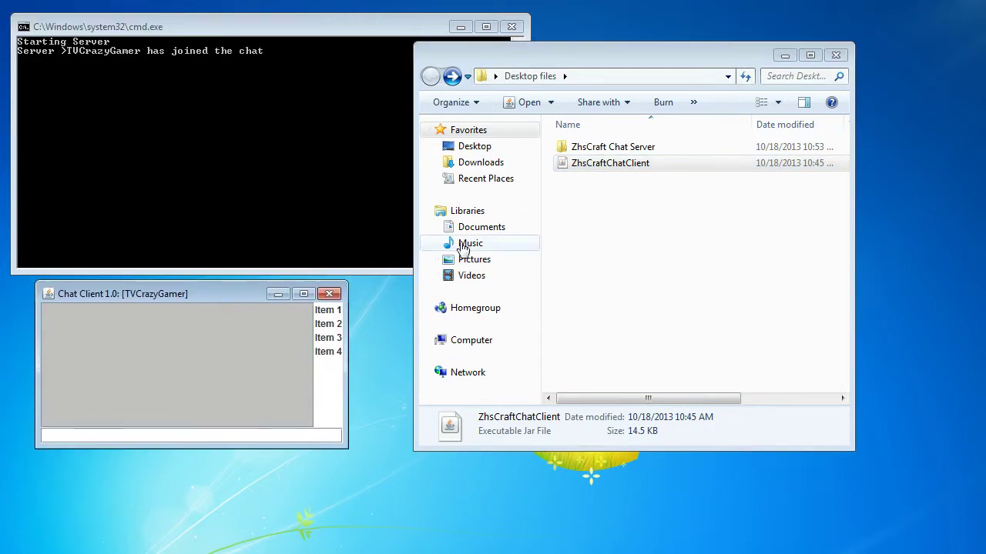
# Launch a second chat client with the nickname ZhsCraft and place its window below the TVCrazyGamer client.
pyautogui.doubleClick(633, 168)
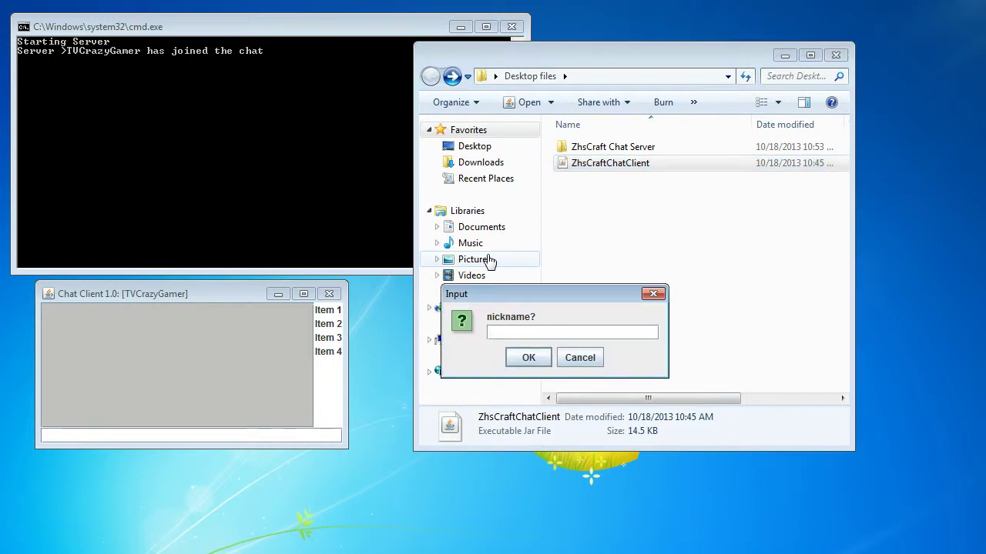
pyautogui.write('ZhsCraft')
pyautogui.press('Return')
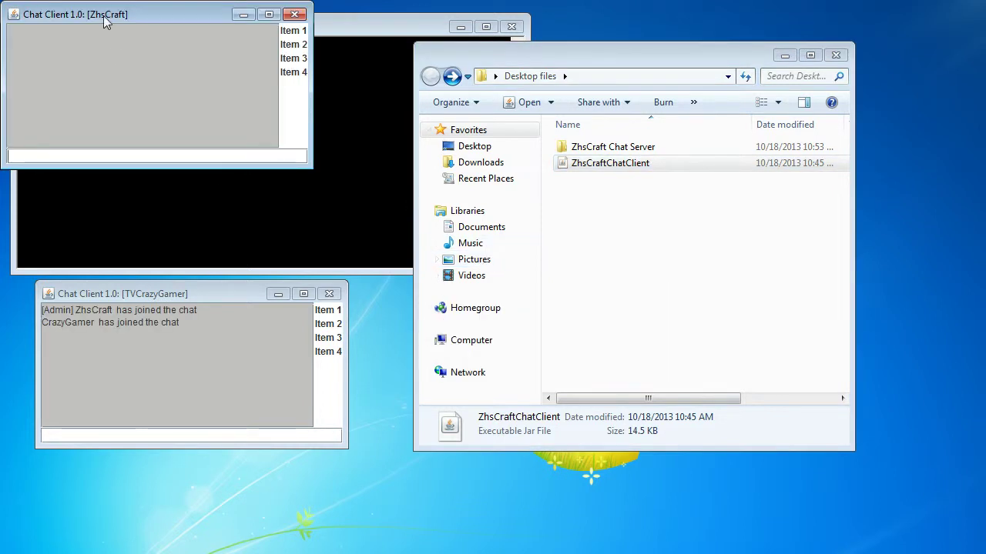
pyautogui.moveTo(103, 16); pyautogui.dragTo(143, 490)
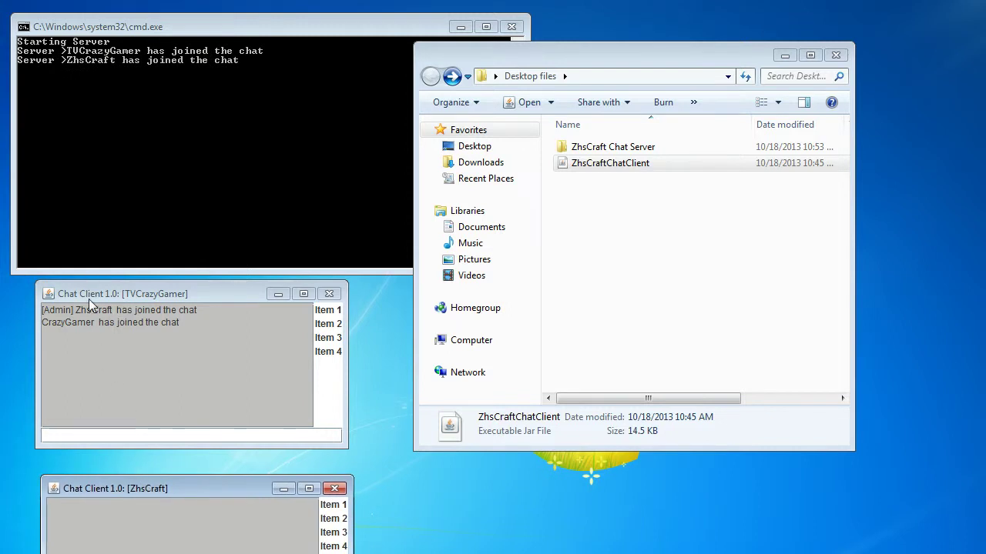
pyautogui.click(172, 317)
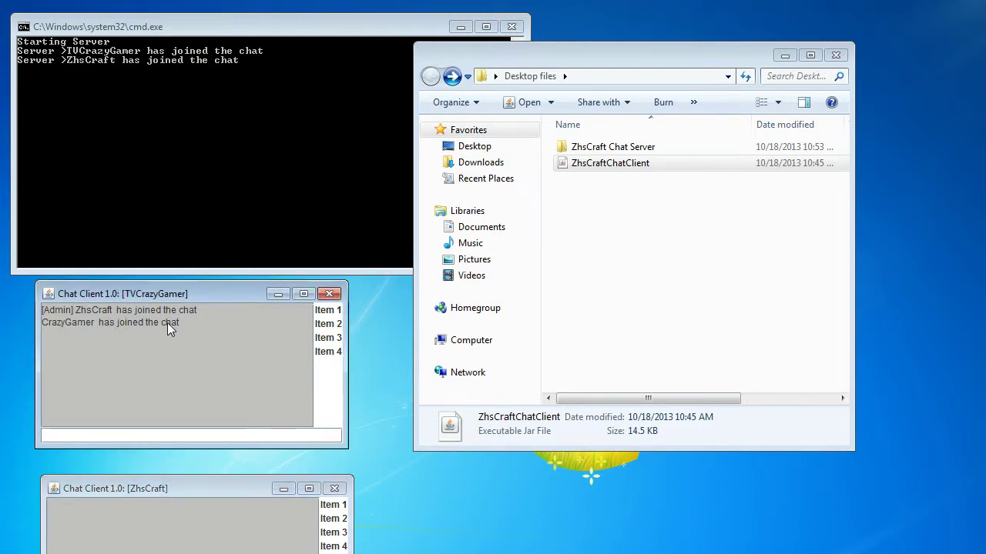
pyautogui.hotkey('alt', 'Tab')
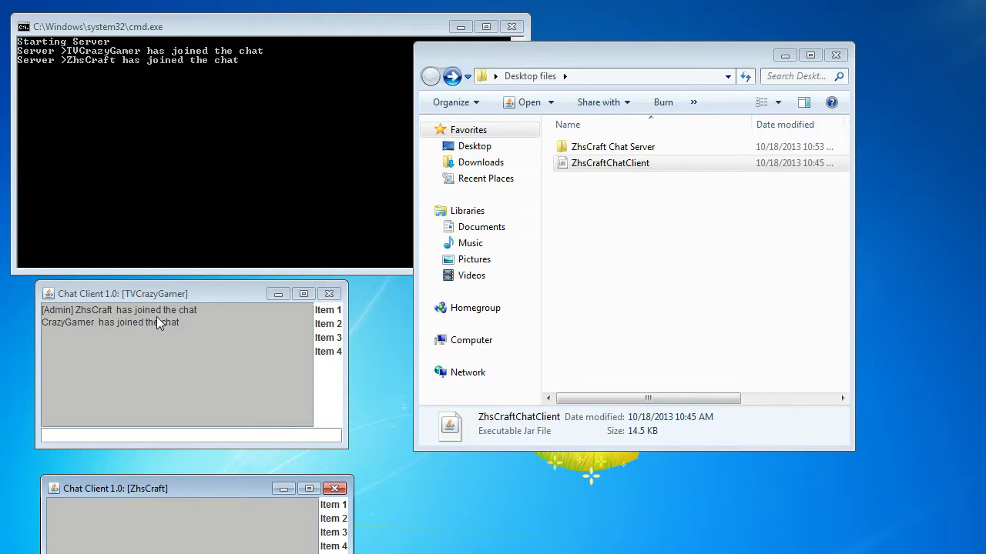
pyautogui.click(197, 319)
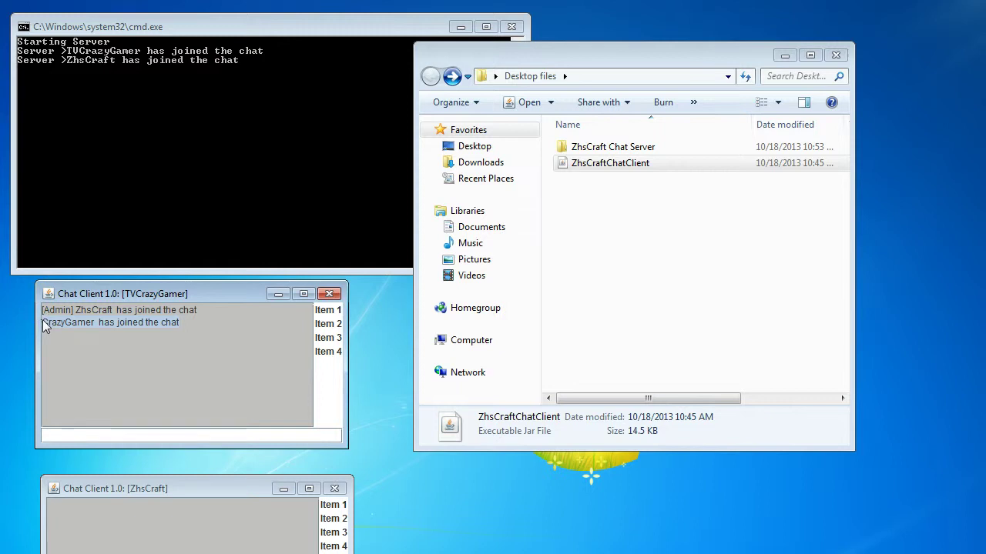
# Send "Hello TVCrazyGamer how is you're day" from the ZhsCraft client and reply "my day is good i have a working chat" from TVCrazyGamer.
pyautogui.click(76, 545)
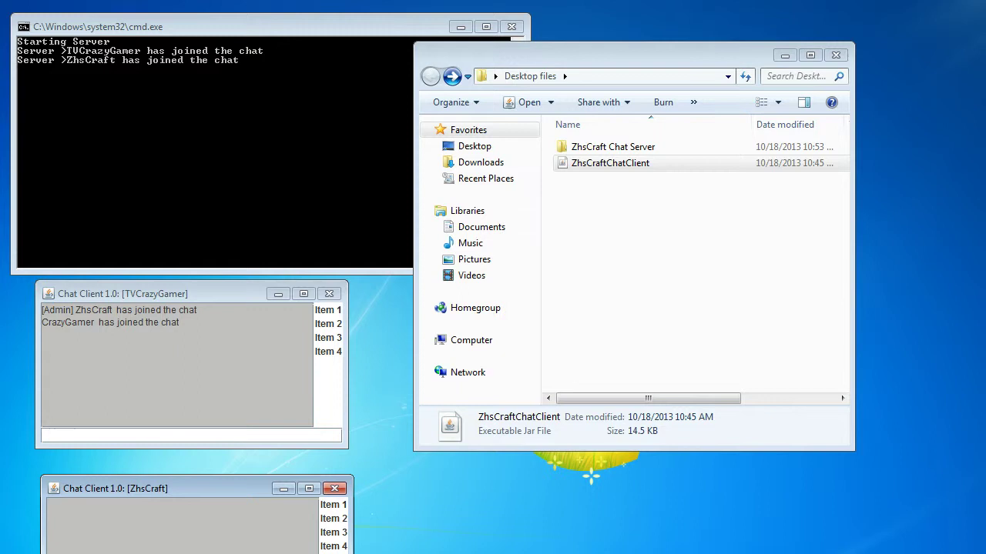
pyautogui.press('Return')
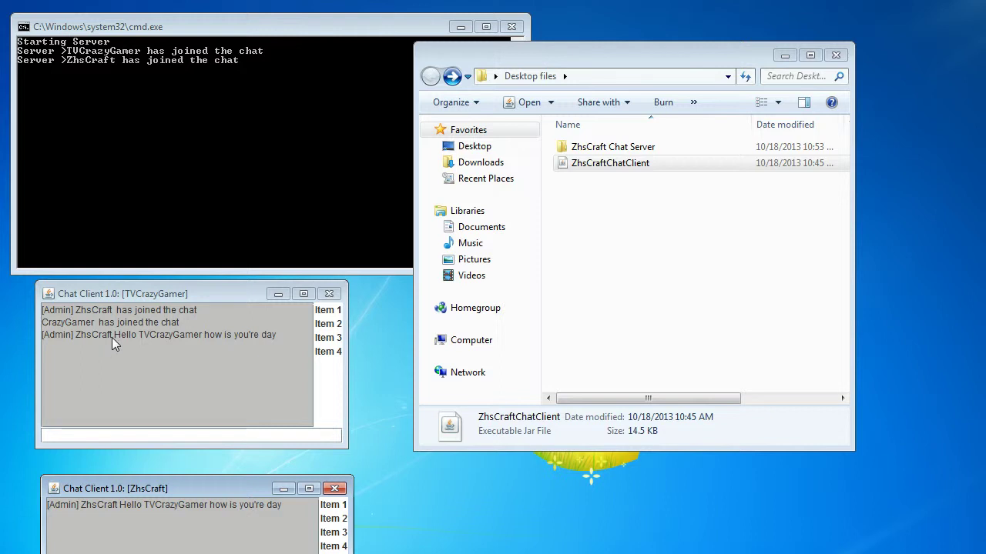
pyautogui.click(100, 436)
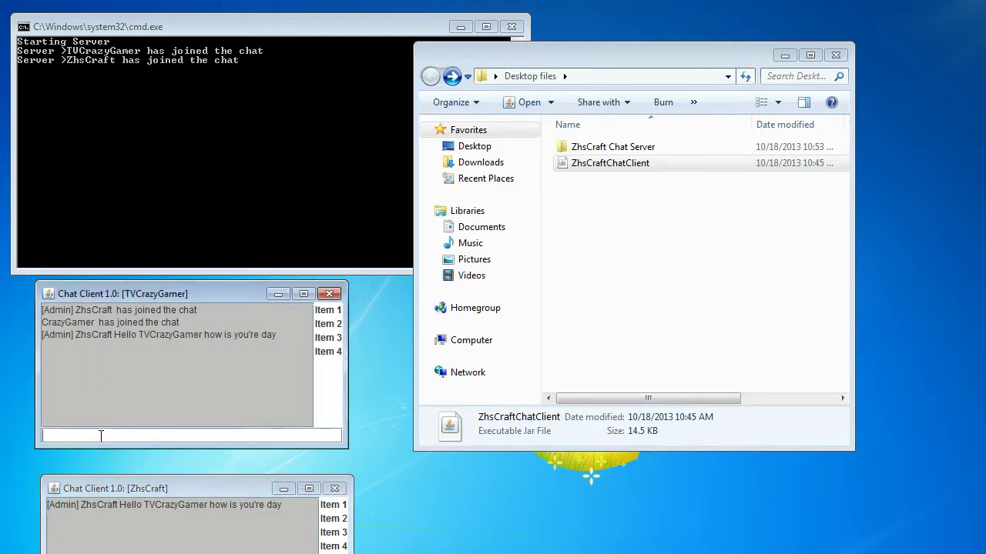
pyautogui.write('my da')
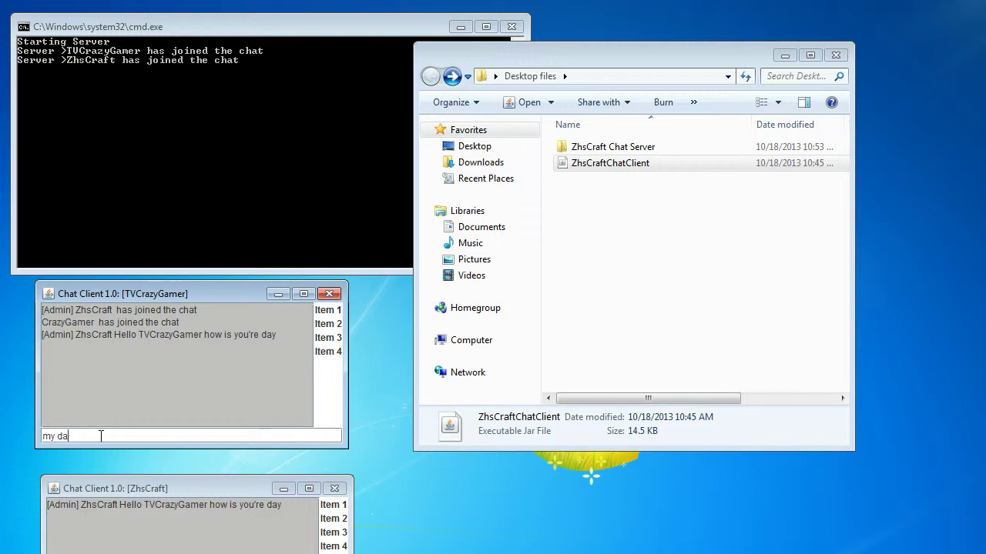
pyautogui.write('y is good i have a working chat')
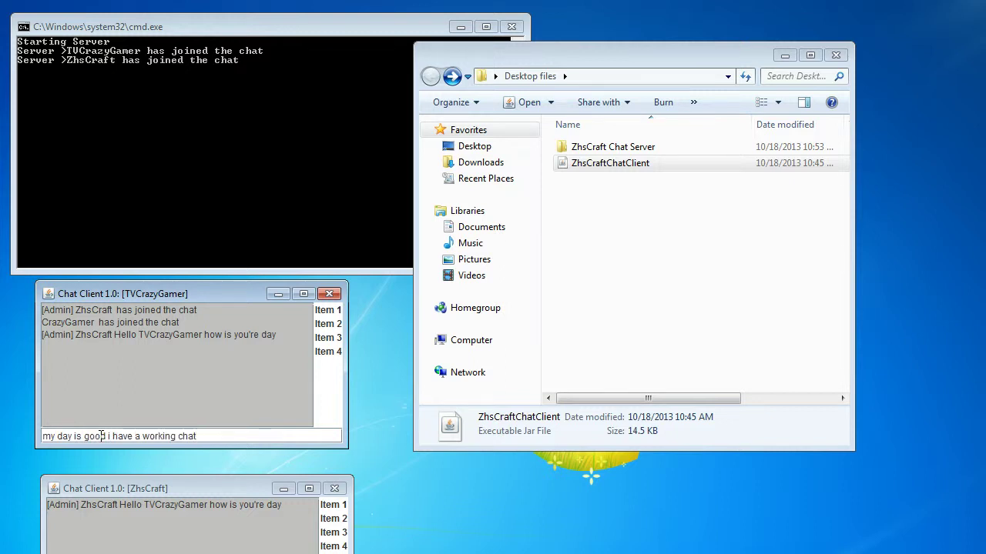
pyautogui.press('Return')
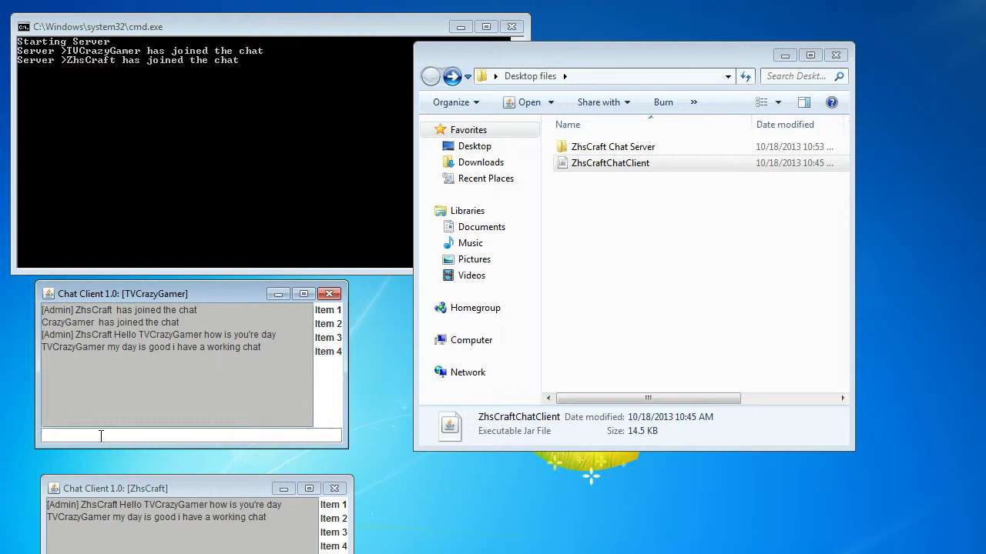
# Try out the placeholder entries Item 1 to Item 4 in the TVCrazyGamer client's list, ending on Item 3.
pyautogui.click(328, 339)
pyautogui.click(328, 327)
pyautogui.click(328, 339)
pyautogui.click(328, 352)
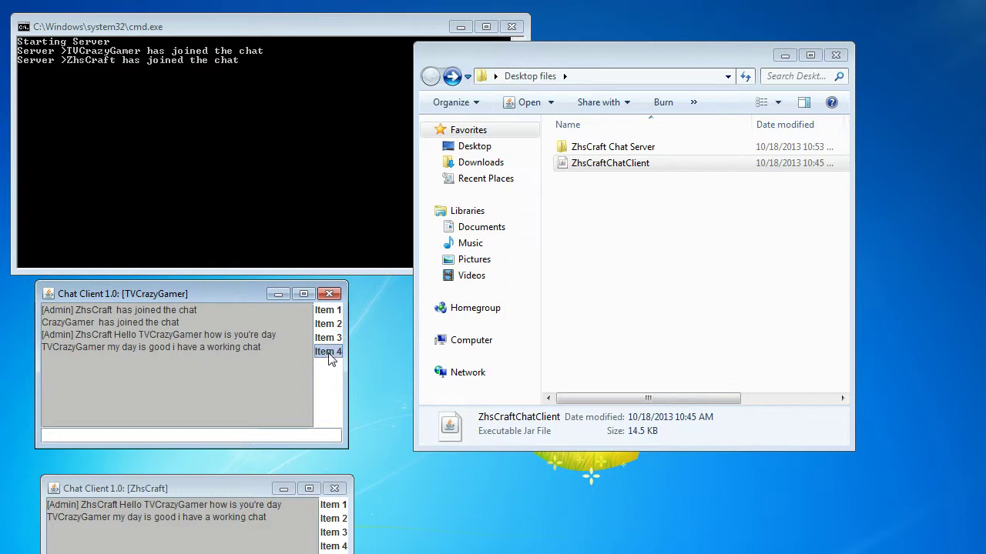
pyautogui.click(328, 325)
pyautogui.click(328, 313)
pyautogui.click(328, 338)
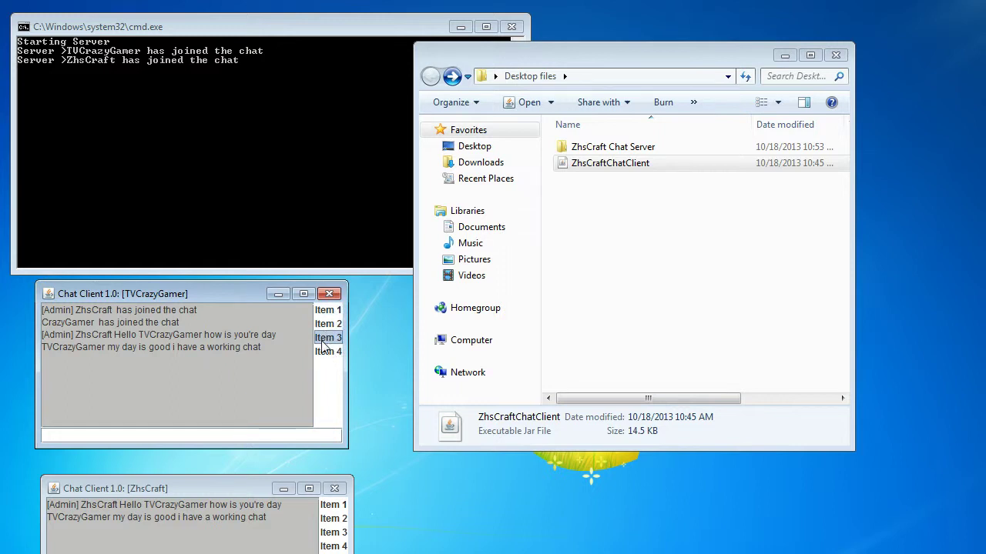
# Restart the ZhsCraft chat client under the same nickname below the TVCrazyGamer window and send "hello" from it.
pyautogui.click(335, 489)
pyautogui.click(597, 174)
pyautogui.doubleClick(598, 174)
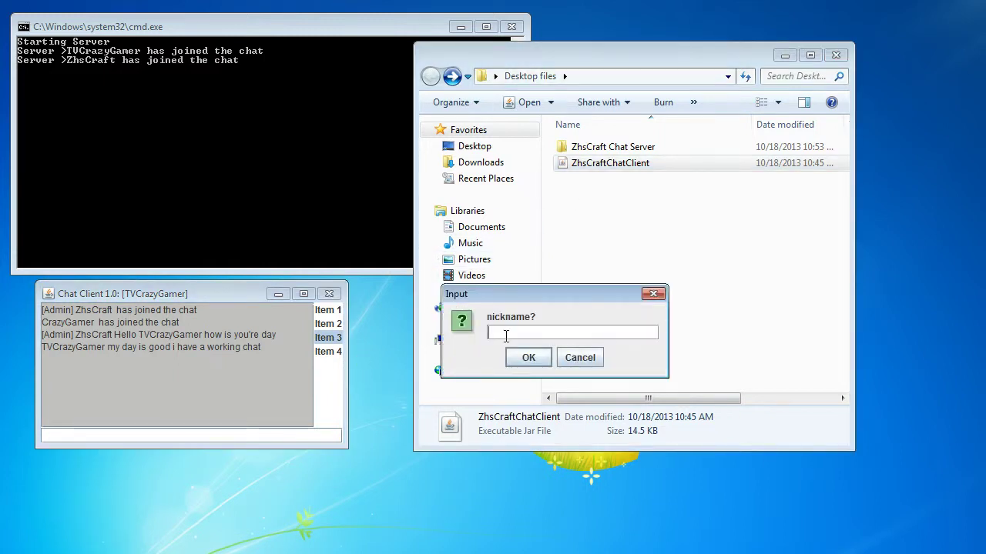
pyautogui.write('ZhsCraft')
pyautogui.click(524, 357)
pyautogui.moveTo(132, 12); pyautogui.dragTo(176, 487)
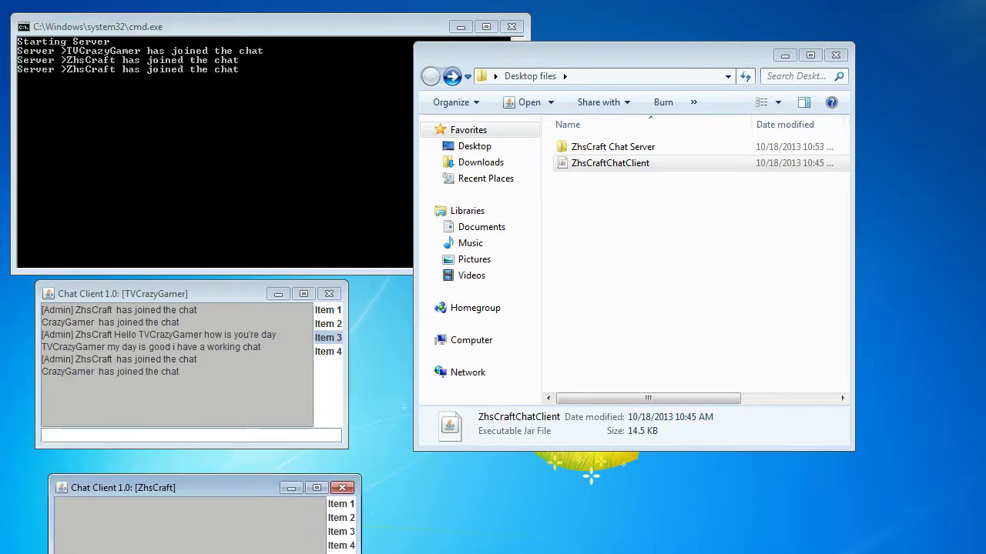
pyautogui.press('Return')
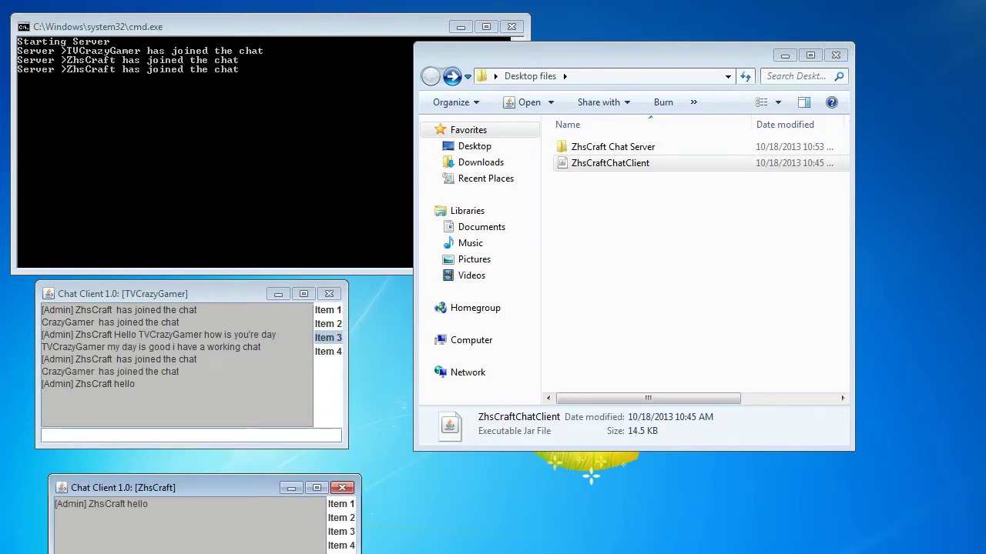
# Launch another chat client with the duplicate nickname ZhsCraft and move its window beside the TVCrazyGamer client.
pyautogui.click(632, 164)
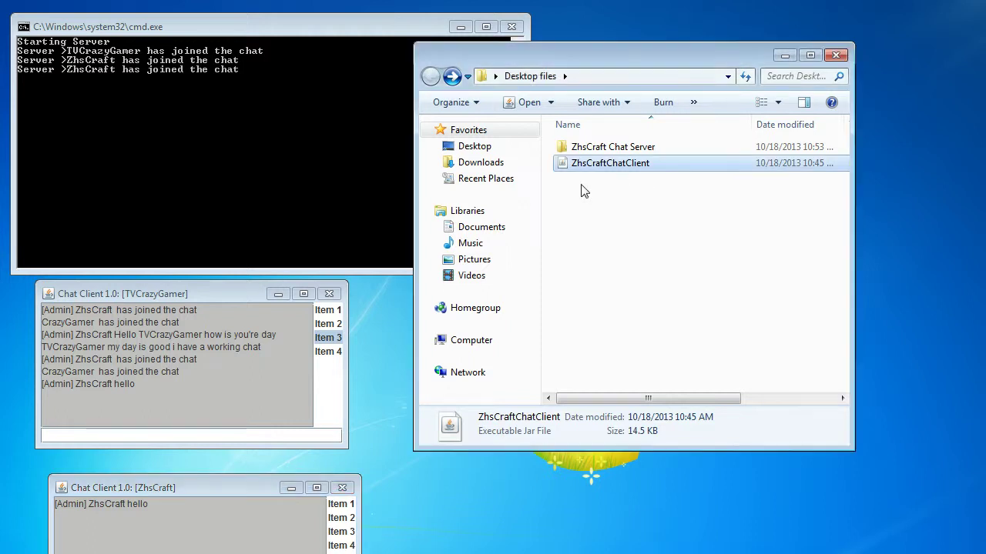
pyautogui.write('z')
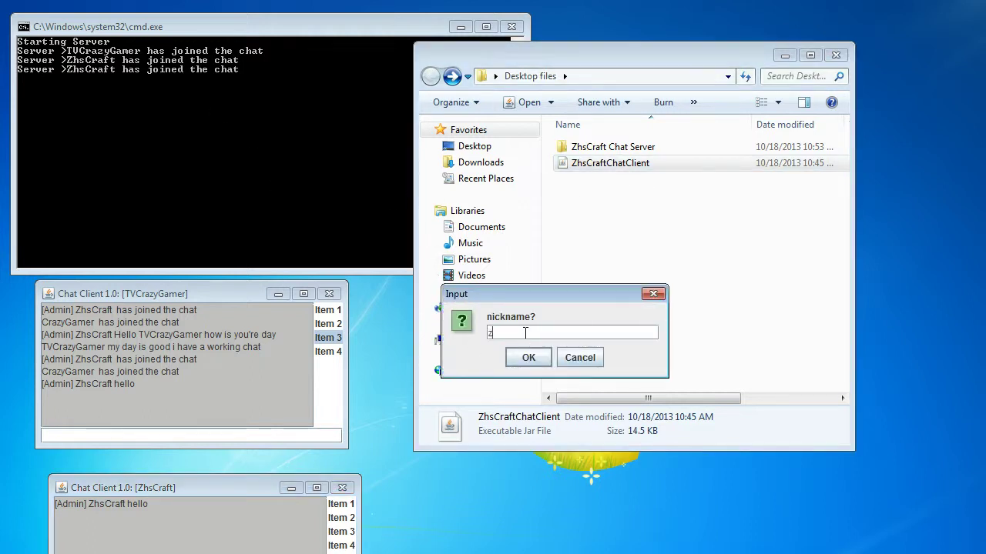
pyautogui.write('hs')
pyautogui.press('BackSpace')
pyautogui.press('BackSpace')
pyautogui.press('BackSpace')
pyautogui.write('ZhsCraft')
pyautogui.click(528, 357)
pyautogui.click(140, 21)
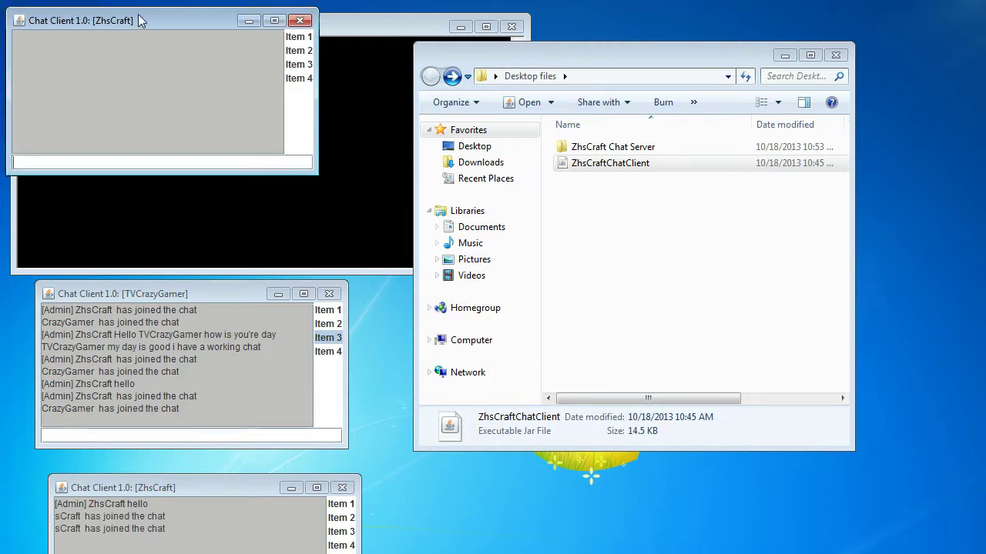
pyautogui.moveTo(141, 21); pyautogui.dragTo(424, 322)
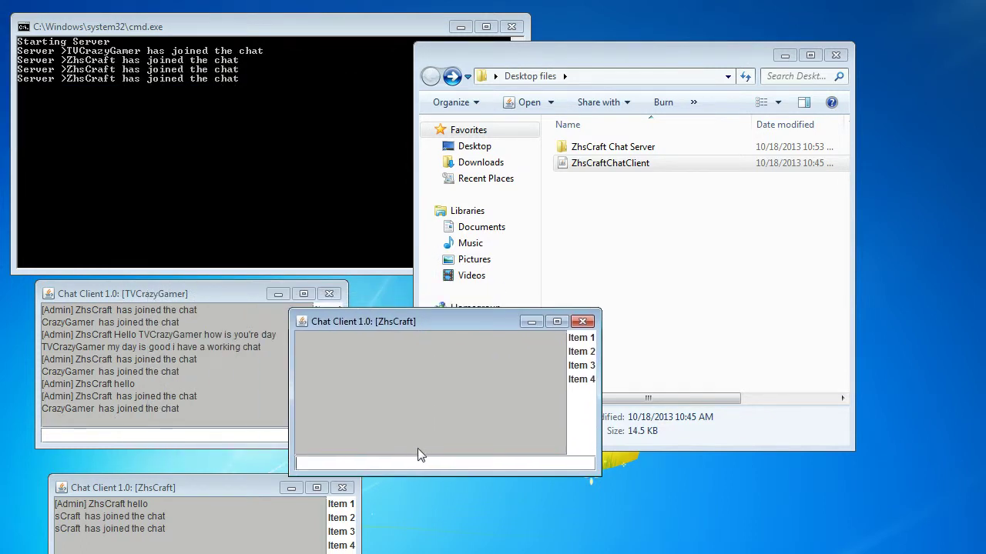
# Send the message "wow" from the newly opened ZhsCraft client and check it in the earlier ZhsCraft window.
pyautogui.write('wow')
pyautogui.press('Return')
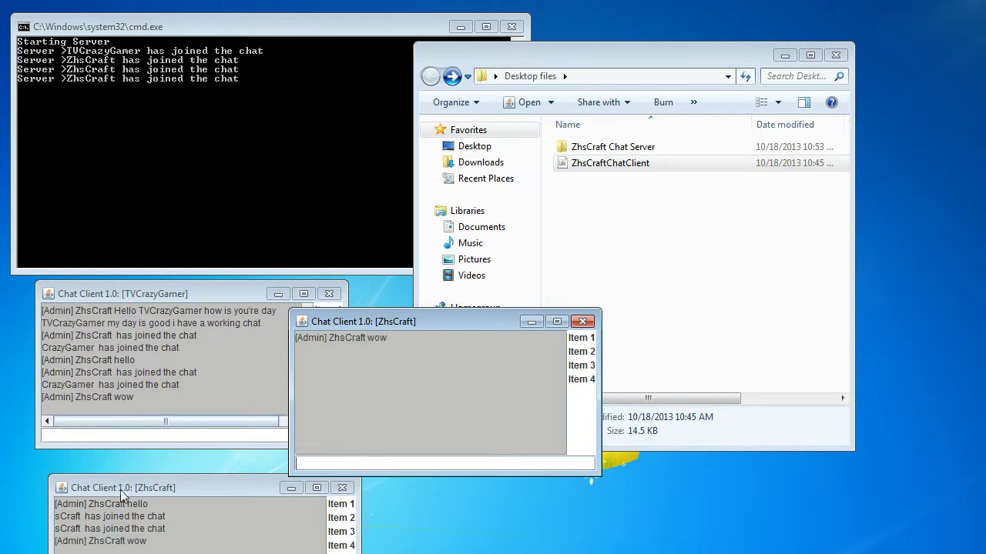
pyautogui.click(74, 530)
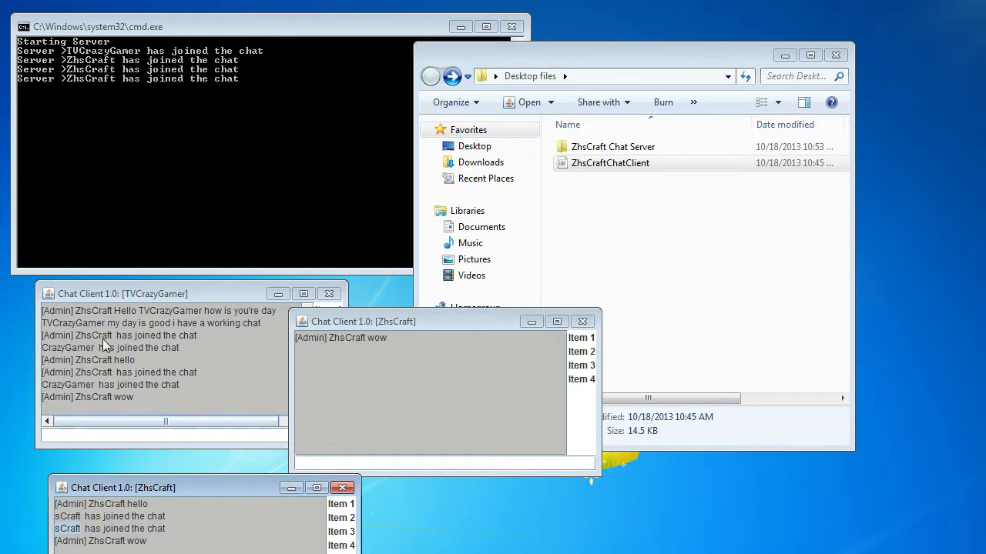
# Launch one more chat client with a person's first name as its nickname and check the join messages in the TVCrazyGamer client.
pyautogui.click(593, 165)
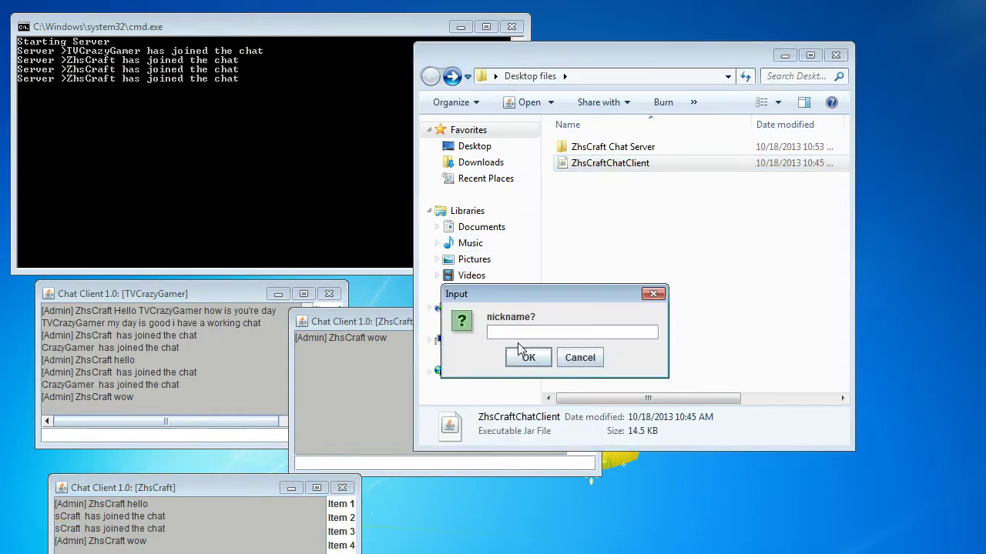
pyautogui.write('Kendra')
pyautogui.press('Return')
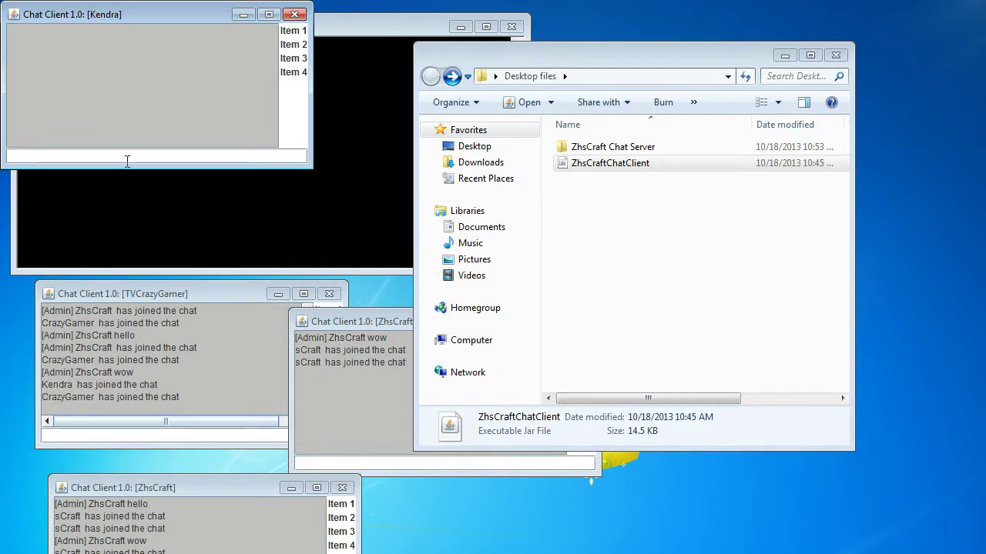
pyautogui.click(170, 403)
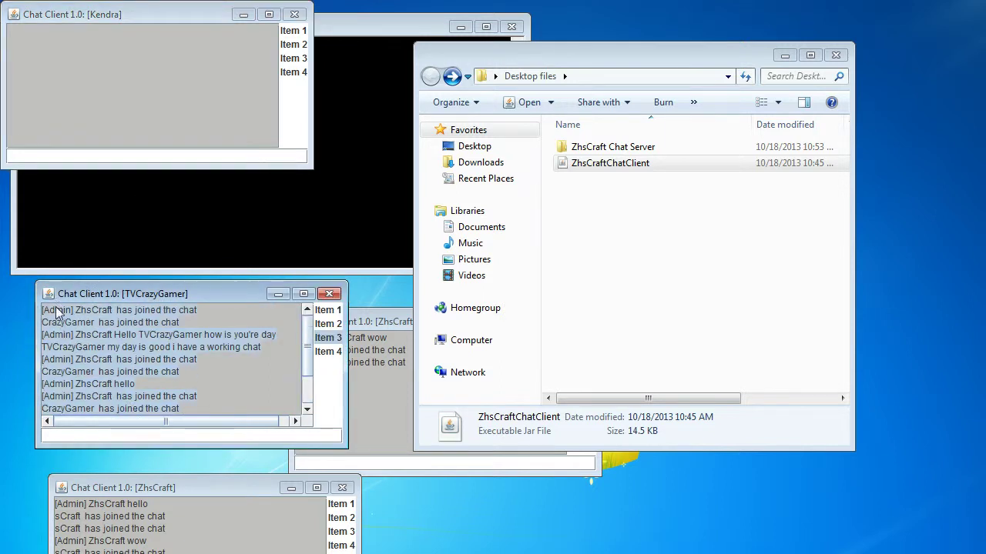
# Send the message "hello" from the most recently opened chat client.
pyautogui.click(116, 162)
pyautogui.write('hello')
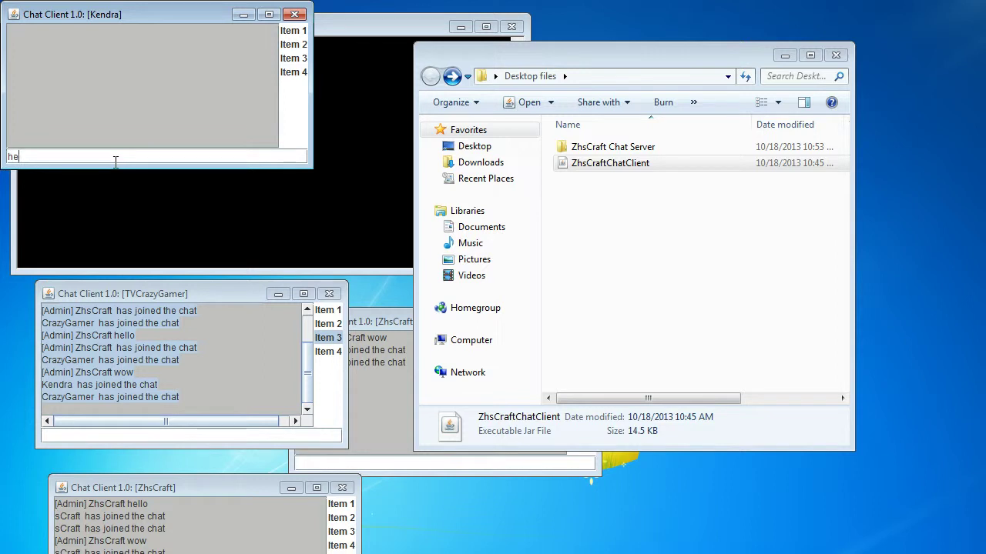
pyautogui.press('Return')
# Send the test messages "sfasdf" from the front ZhsCraft client and "adfasdfasdf" from the TVCrazyGamer client.
pyautogui.click(335, 462)
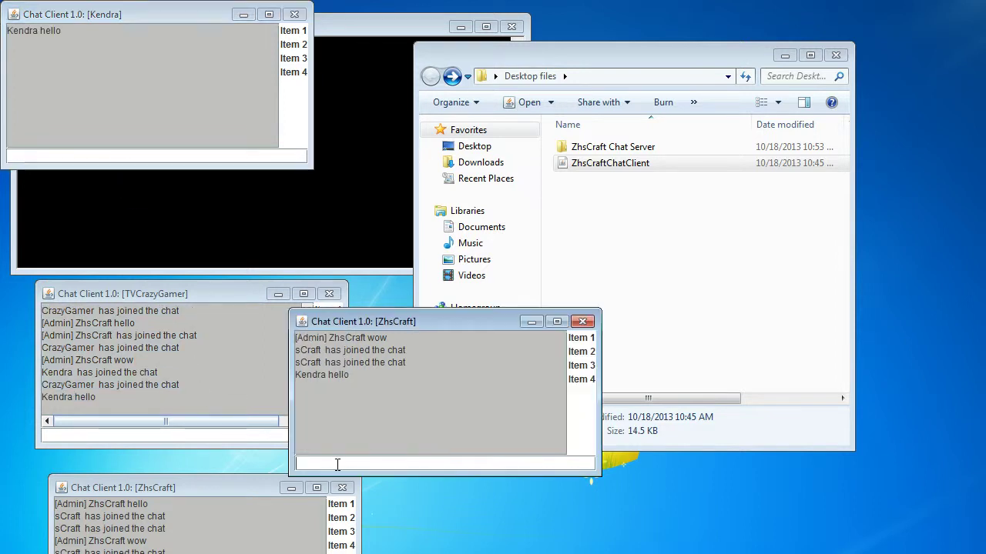
pyautogui.write('sfasdf')
pyautogui.press('Return')
pyautogui.click(184, 437)
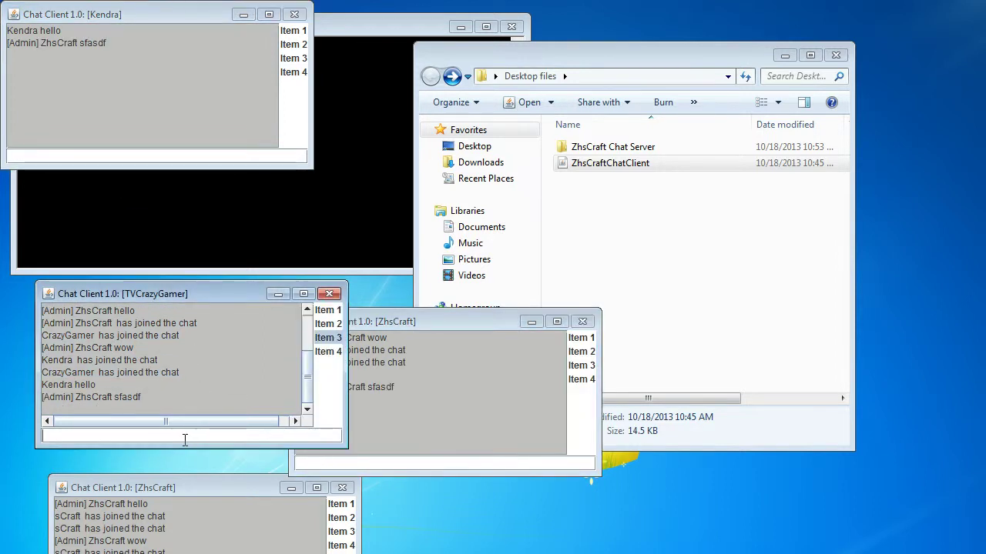
pyautogui.write('adfasdfasdf')
pyautogui.press('Return')
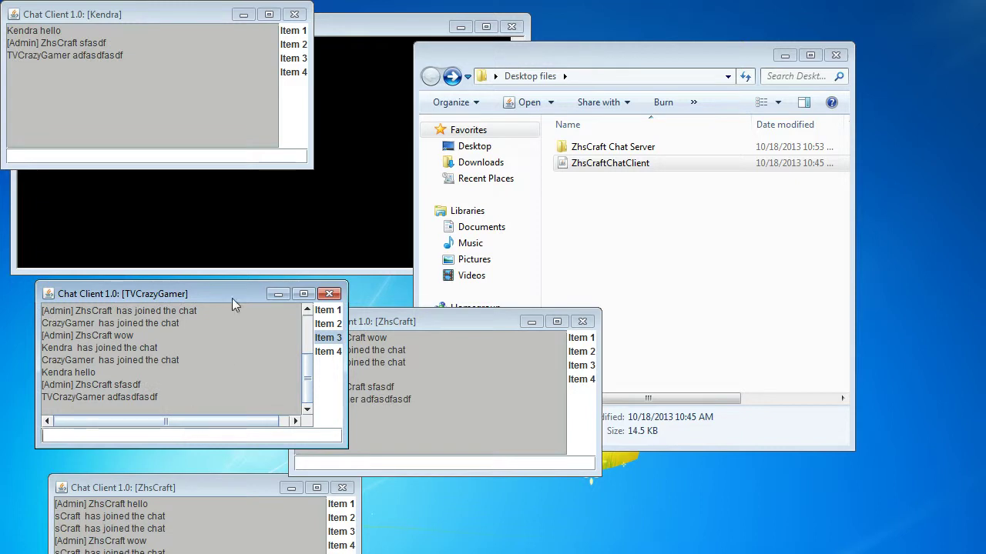
# Try out the placeholder entries Item 1 to Item 4 in the item list of the chat client with the person's first name.
pyautogui.click(292, 45)
pyautogui.click(292, 71)
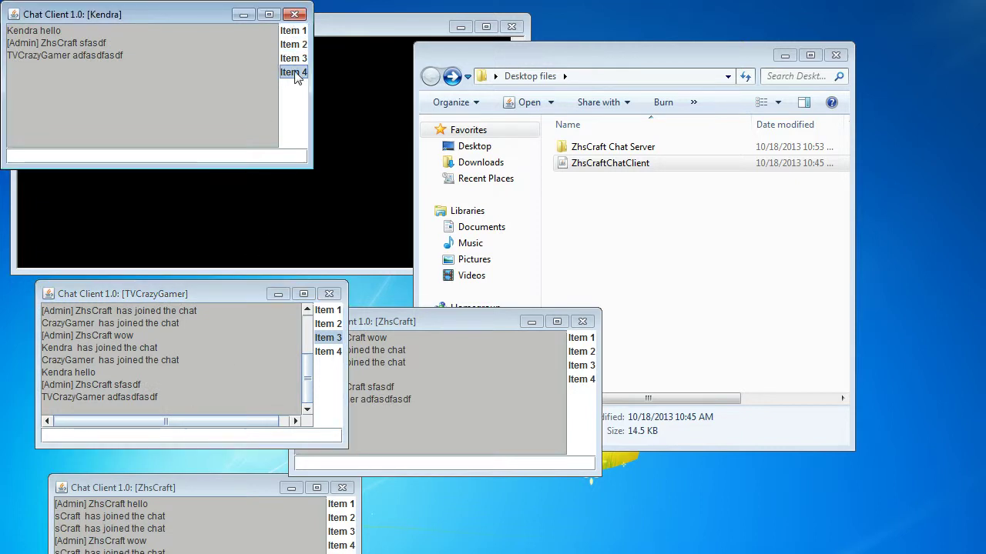
pyautogui.click(293, 58)
pyautogui.click(290, 43)
pyautogui.click(292, 30)
# Move and enlarge the chat client window with the person's first name, and try to close it.
pyautogui.moveTo(116, 15); pyautogui.dragTo(185, 84)
pyautogui.moveTo(380, 237); pyautogui.dragTo(512, 513)
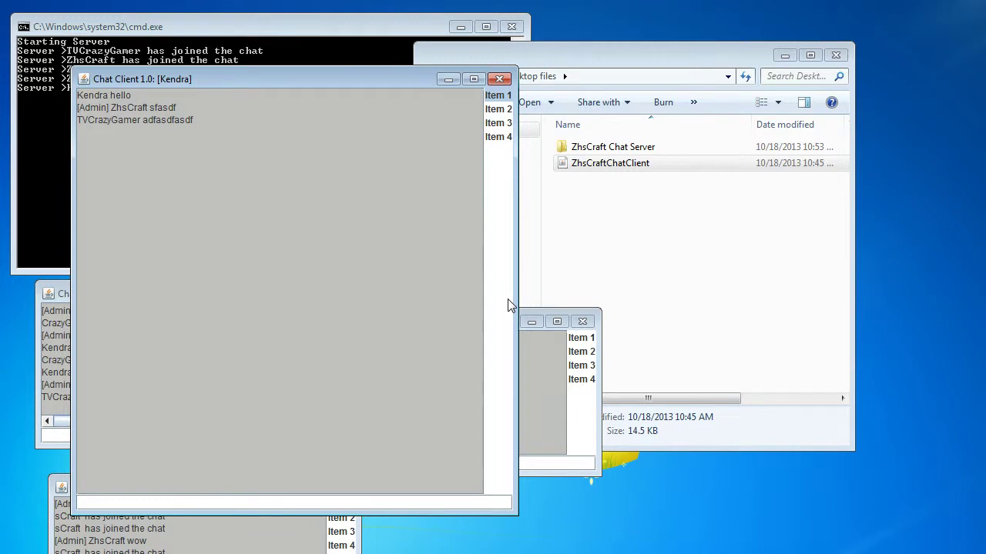
pyautogui.click(499, 79)
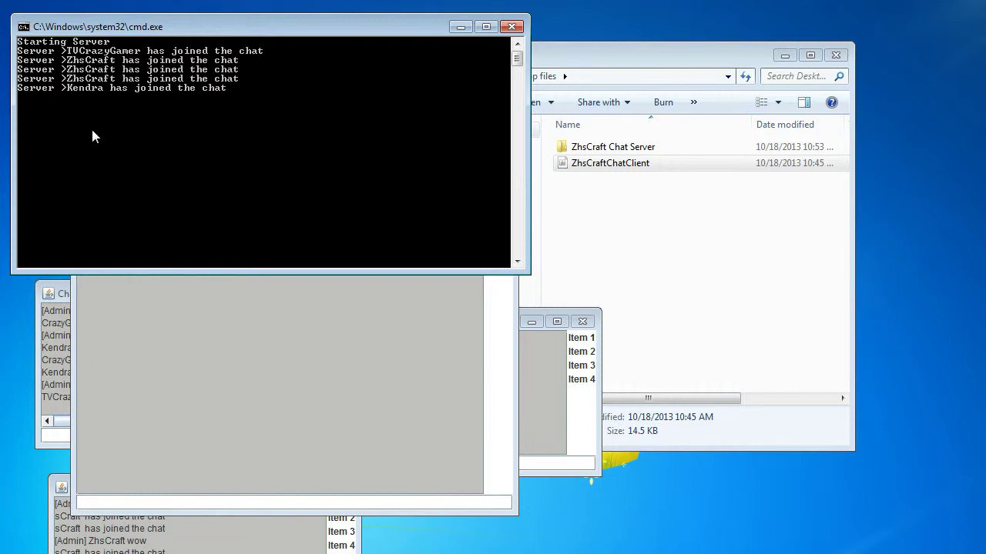
# Move the server console clear of the enlarged chat client and switch to Open Broadcaster Software.
pyautogui.moveTo(360, 34); pyautogui.dragTo(798, 95)
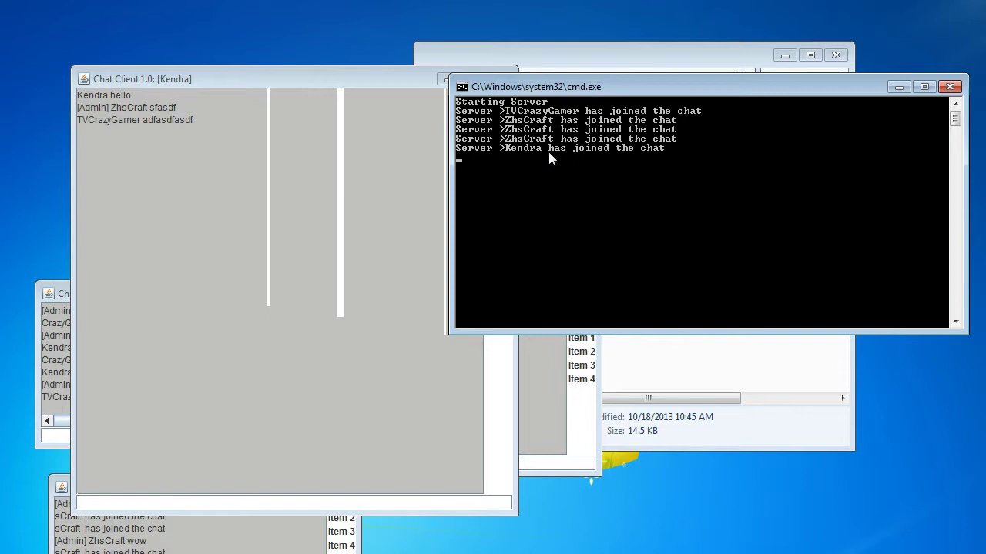
pyautogui.moveTo(577, 89); pyautogui.dragTo(653, 160)
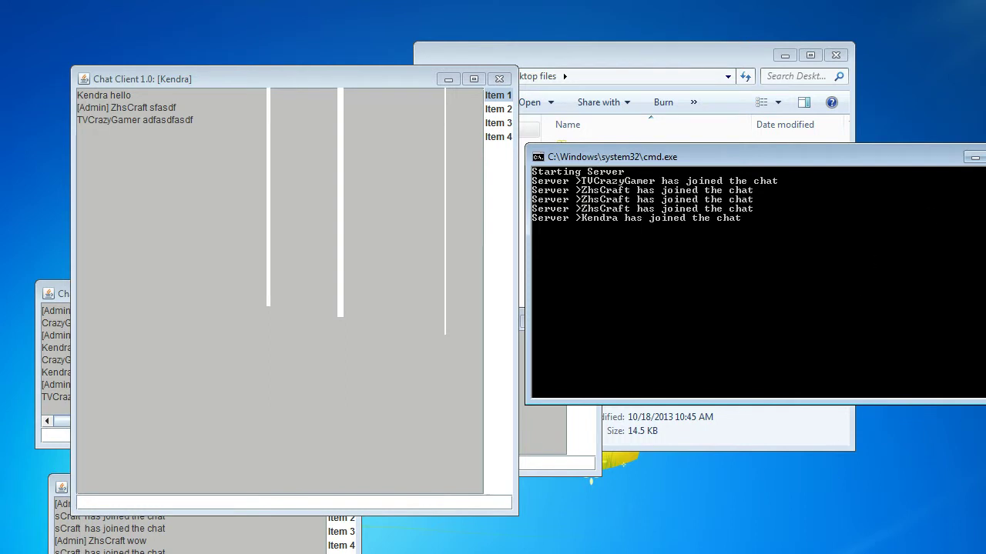
pyautogui.hotkey('alt', 'Tab')
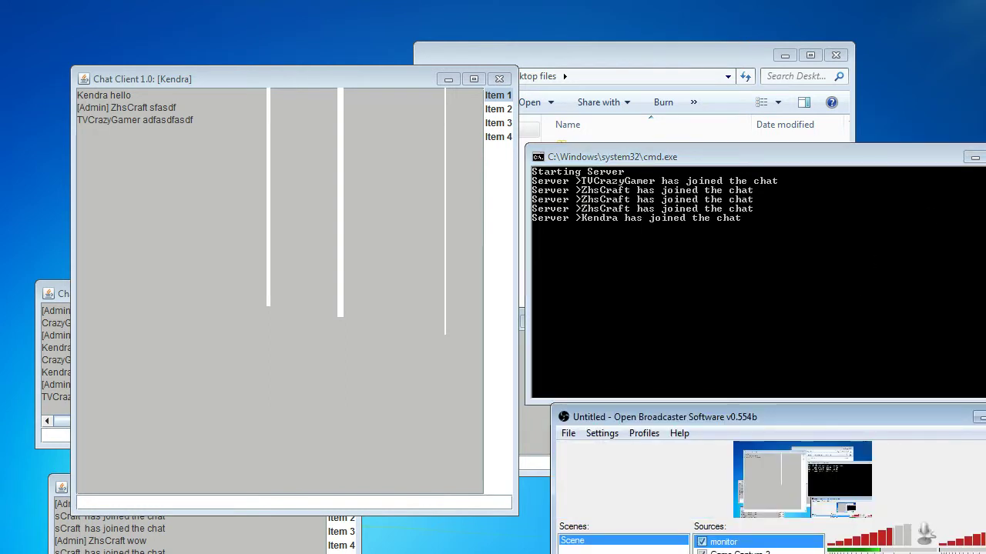